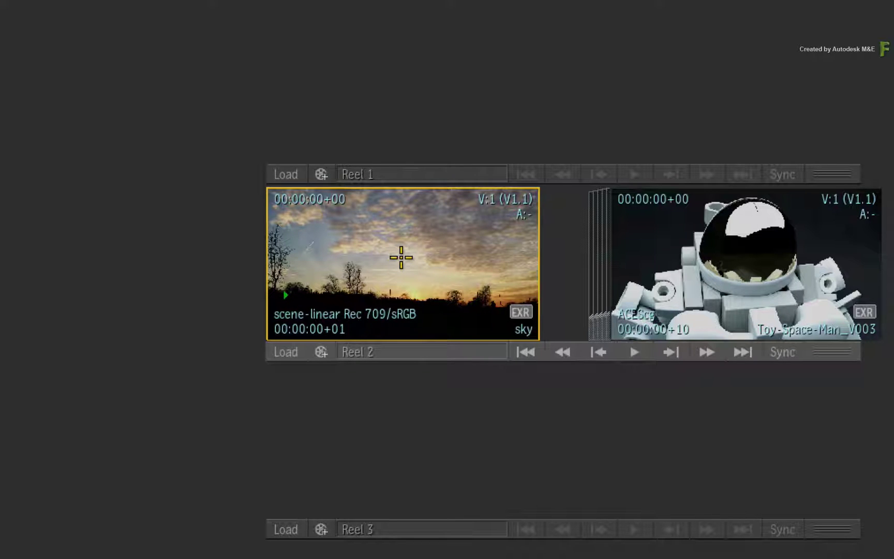
Step: Paint a small-brush white zigzag stroke over the sky clip, rendering to Reel 3
key("alt")
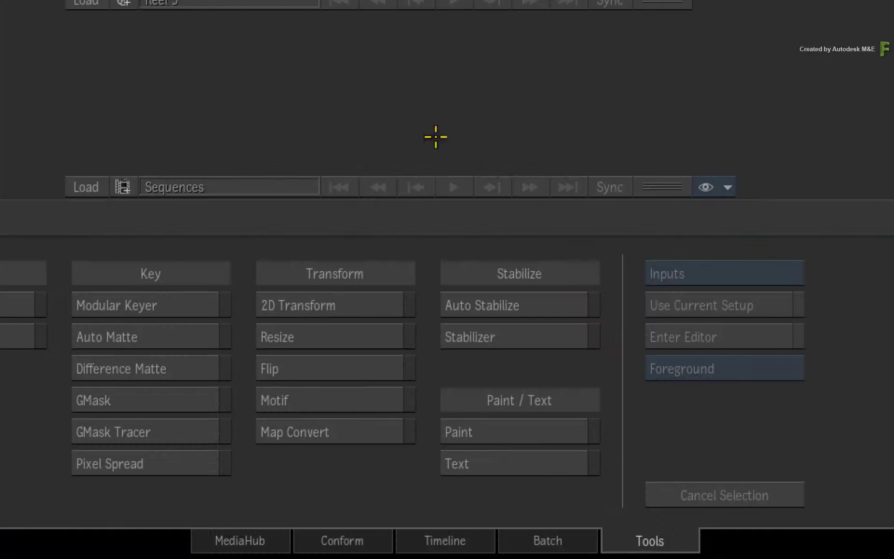
left_click(528, 427)
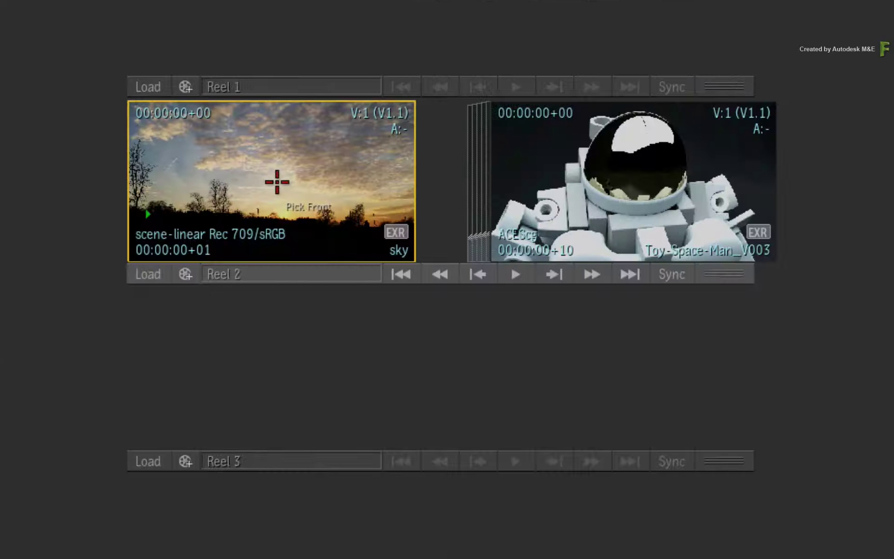
left_click(273, 193)
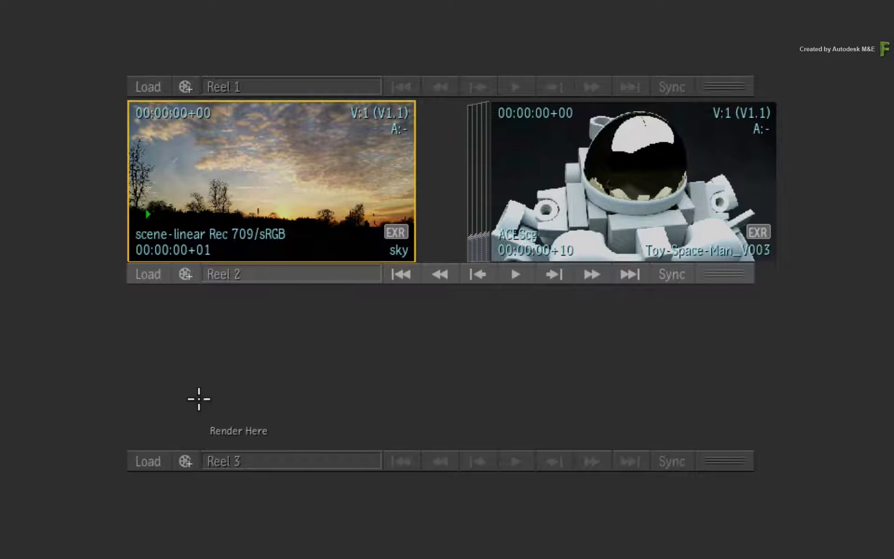
left_click(470, 369)
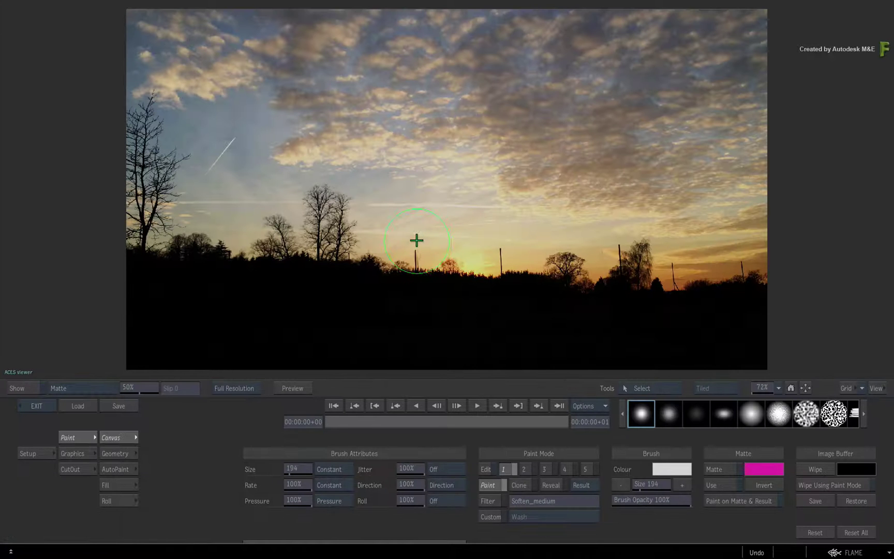
left_click_drag(409, 239, 403, 231)
mouse_move(212, 222)
left_mouse_down()
mouse_move(504, 111)
mouse_move(635, 183)
mouse_move(726, 181)
left_mouse_up()
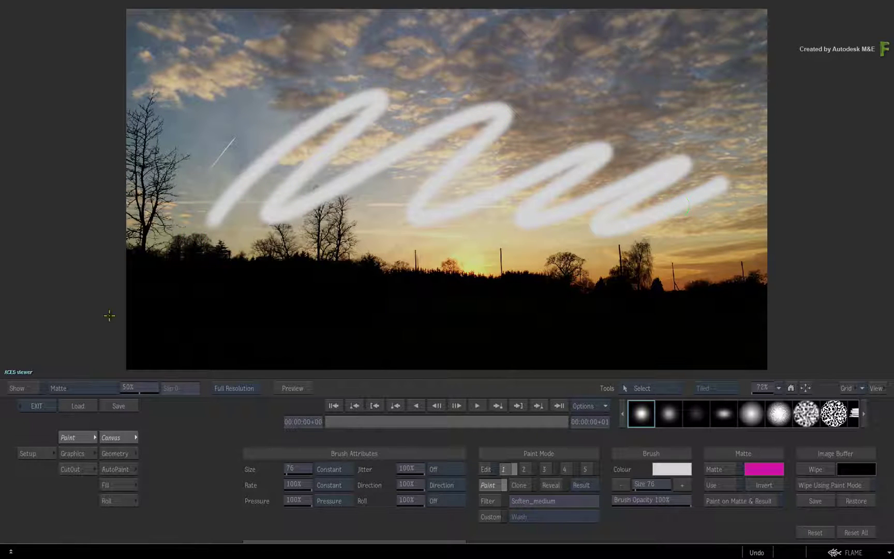
Step: Exit Paint and drag the resulting sky-PT clip off Reel 3
left_click(46, 402)
mouse_move(451, 230)
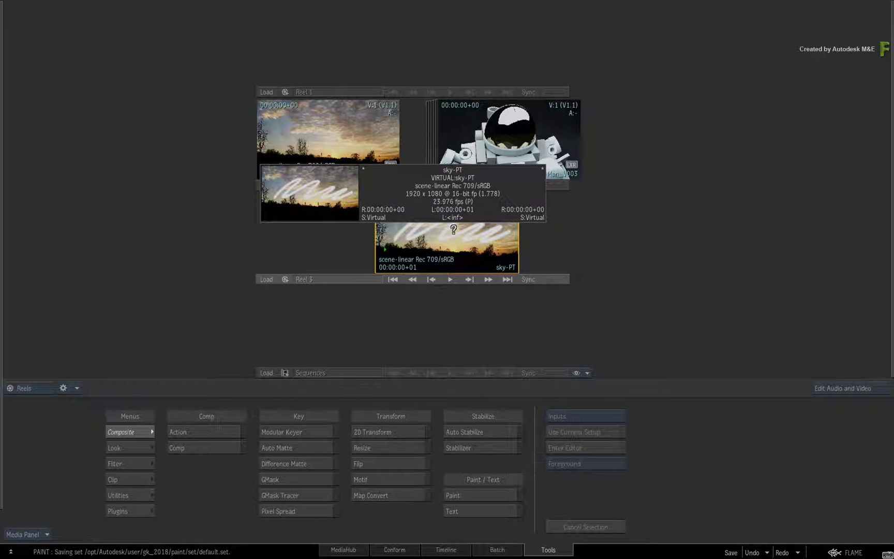
left_click_drag(454, 229, 400, 554)
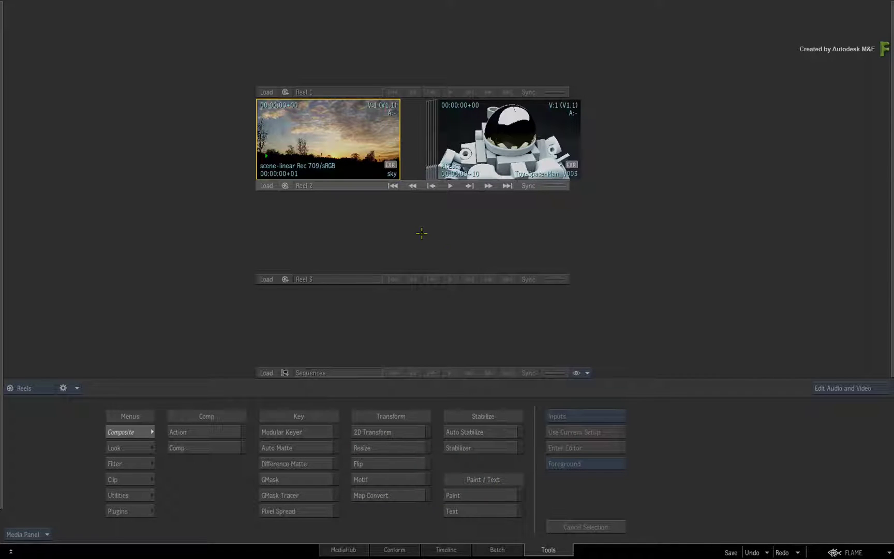
Step: Open the Toy-Space-Man_V003 astronaut clip in Paint and brush a soft white zigzag across it
left_click(510, 142)
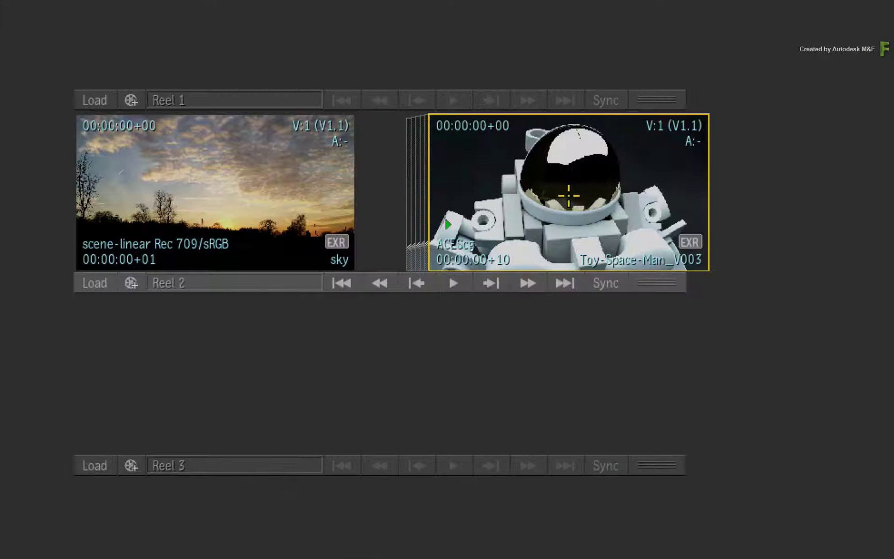
mouse_move(510, 141)
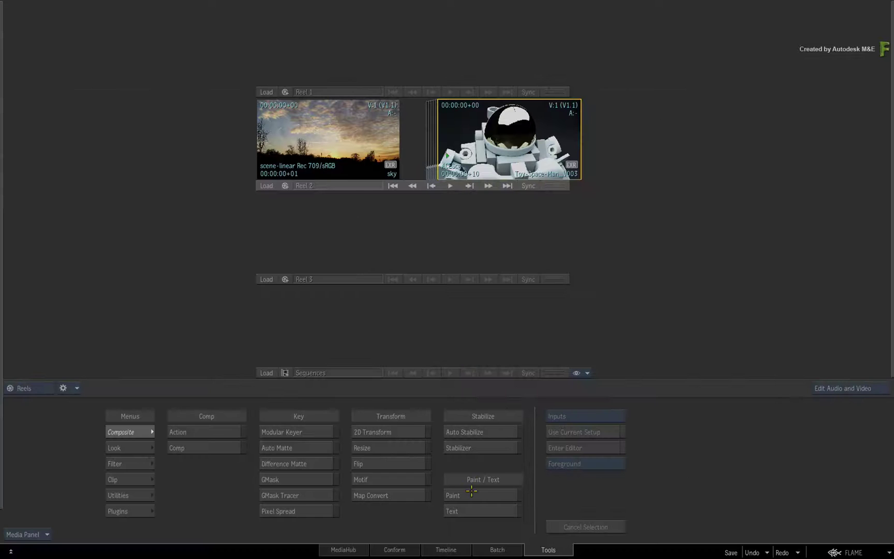
left_click(471, 494)
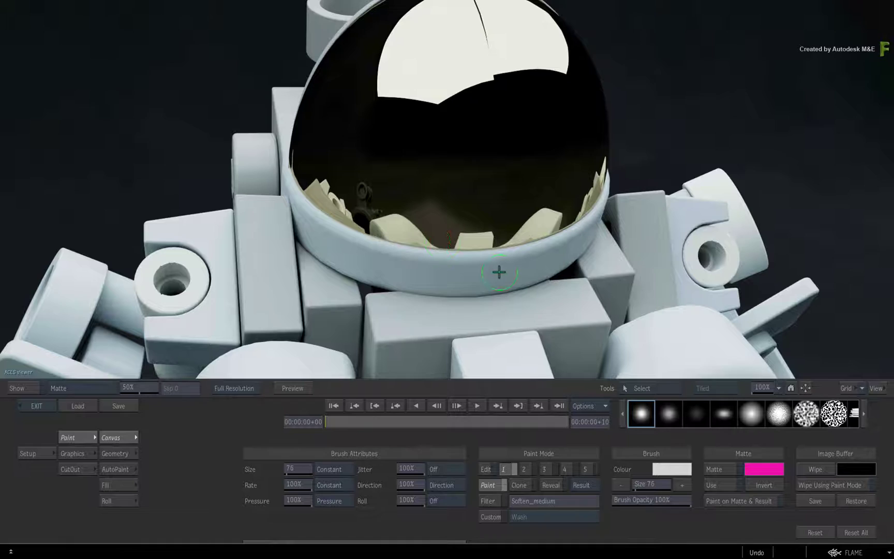
mouse_move(146, 93)
left_mouse_down()
mouse_move(193, 119)
mouse_move(569, 122)
mouse_move(668, 227)
mouse_move(211, 221)
mouse_move(683, 157)
left_mouse_up()
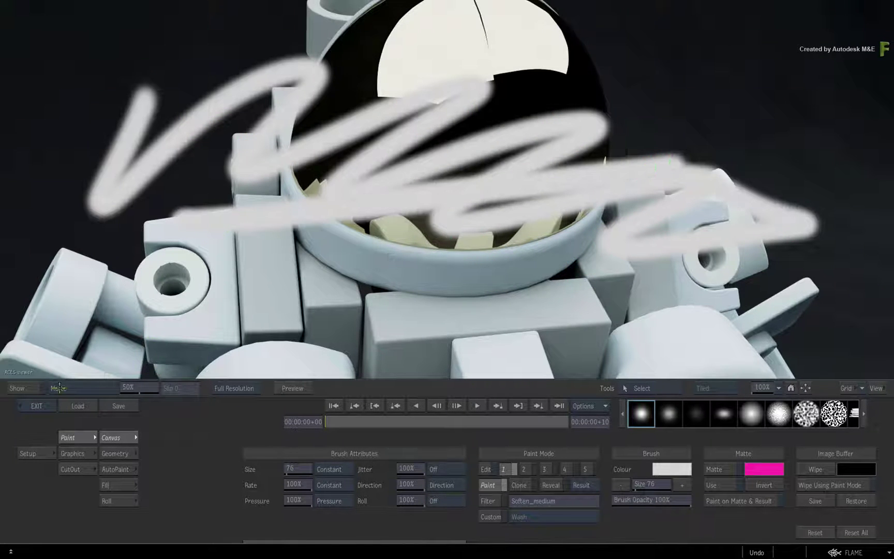
Step: Exit Paint and drag the Toy-Space-Man_V003-PT clip off Reel 3
left_click(37, 406)
mouse_move(456, 247)
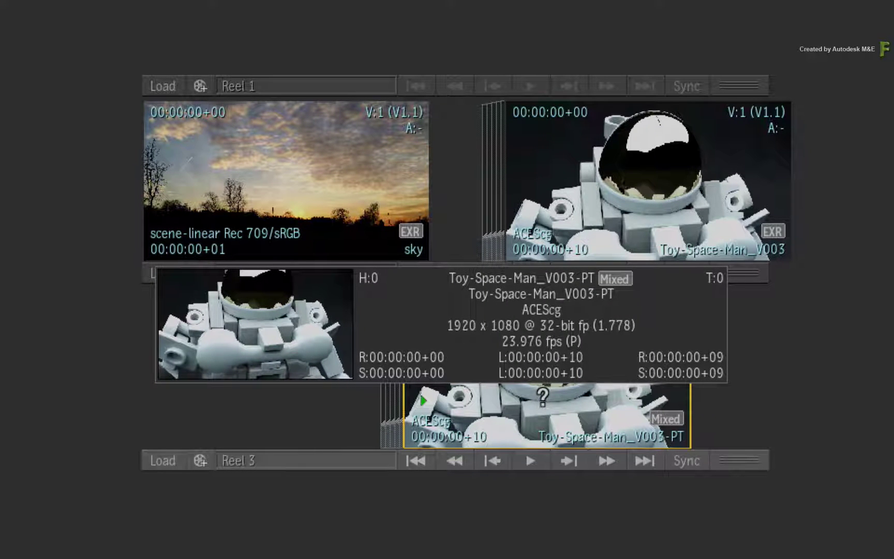
left_click_drag(539, 391, 457, 558)
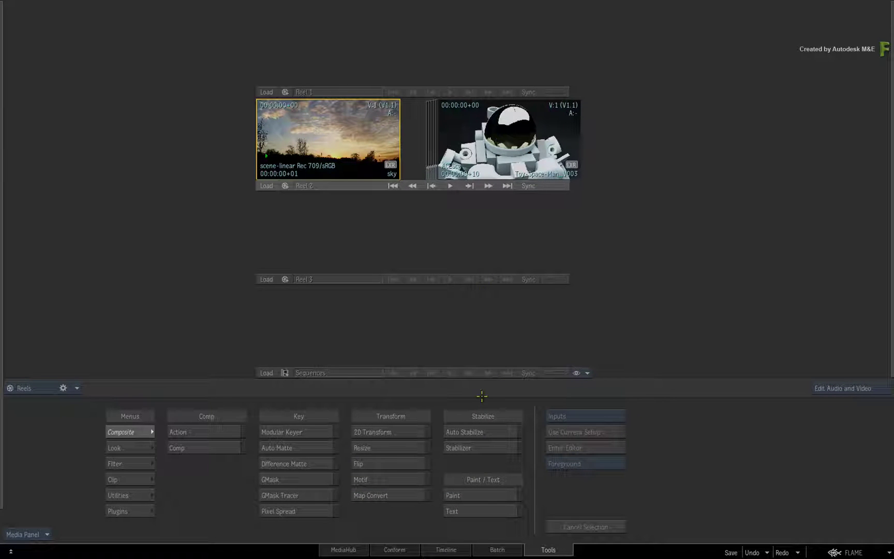
left_click(487, 496)
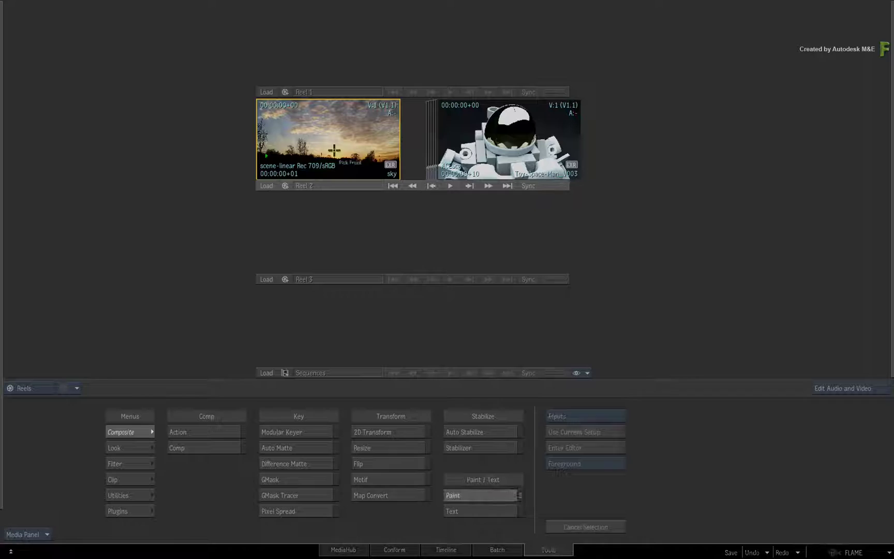
Step: Load the sky clip in Paint, zoom to 123%, pan it, then magnify in and out
left_click(451, 246)
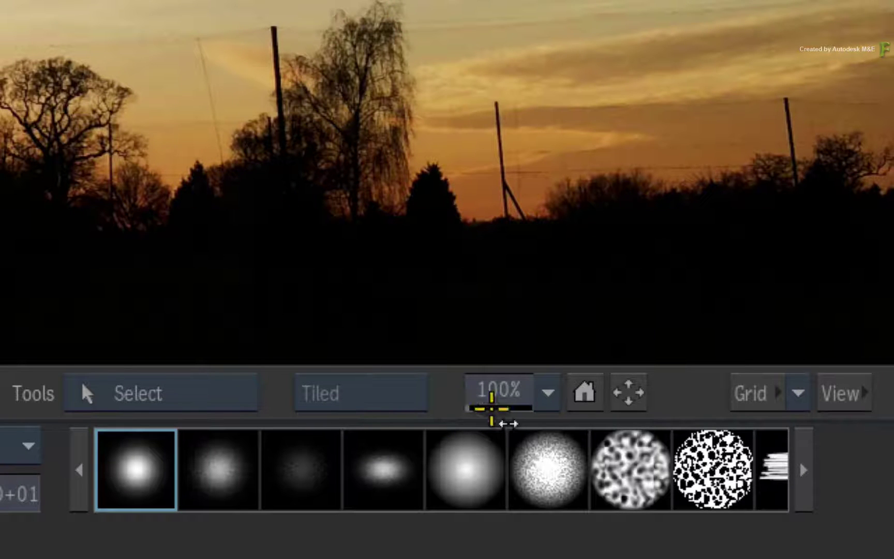
left_click_drag(495, 409, 463, 397)
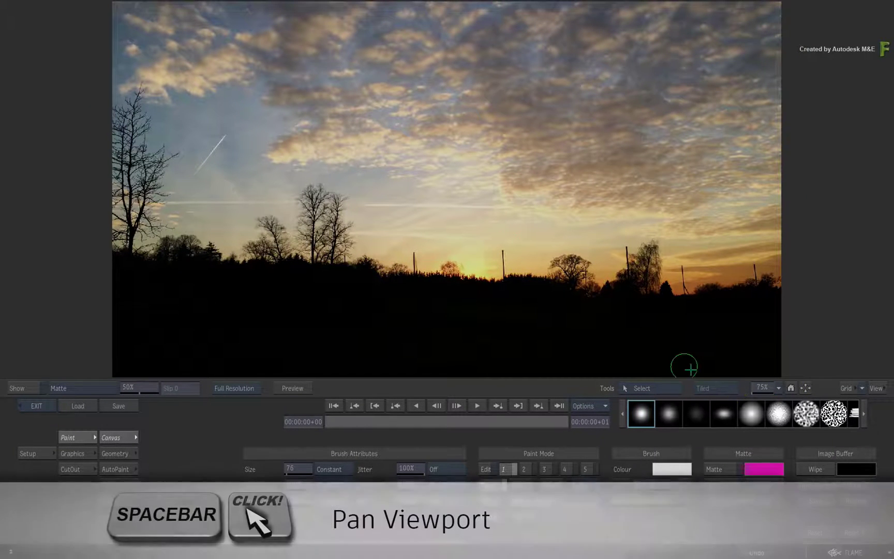
left_click_drag(423, 177, 437, 193)
left_click_drag(515, 197, 451, 556)
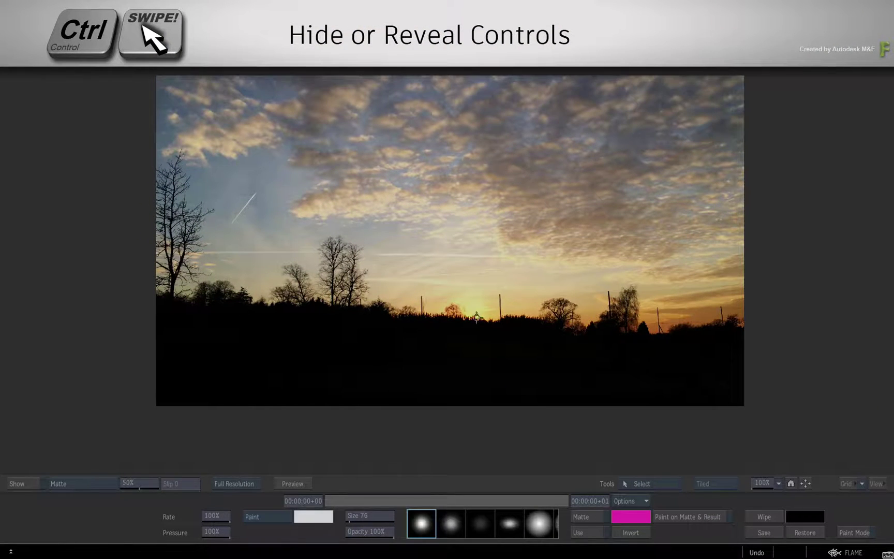
Step: Zoom into the sky image, pan it right and up, and restore the full paint controls
scroll(489, 295, "up", 4)
left_click_drag(507, 272, 600, 246)
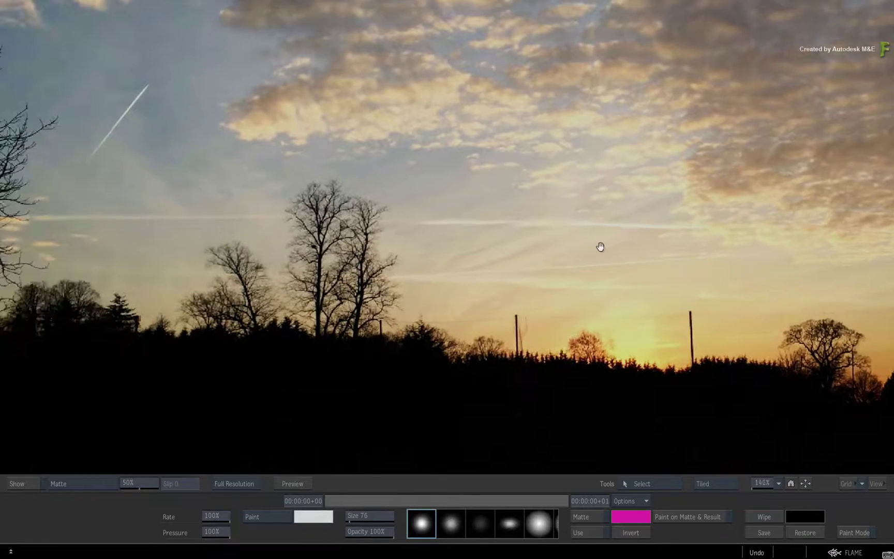
scroll(649, 252, "down", 4)
left_click_drag(560, 303, 466, 554)
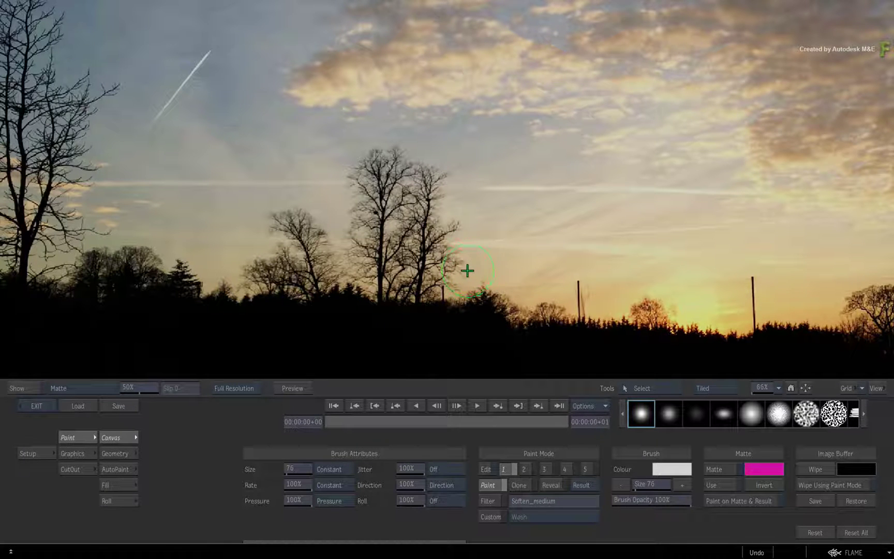
Step: Zoom the sky image out to 54%, then scroll-zoom in and out repeatedly
left_click_drag(766, 391, 785, 388)
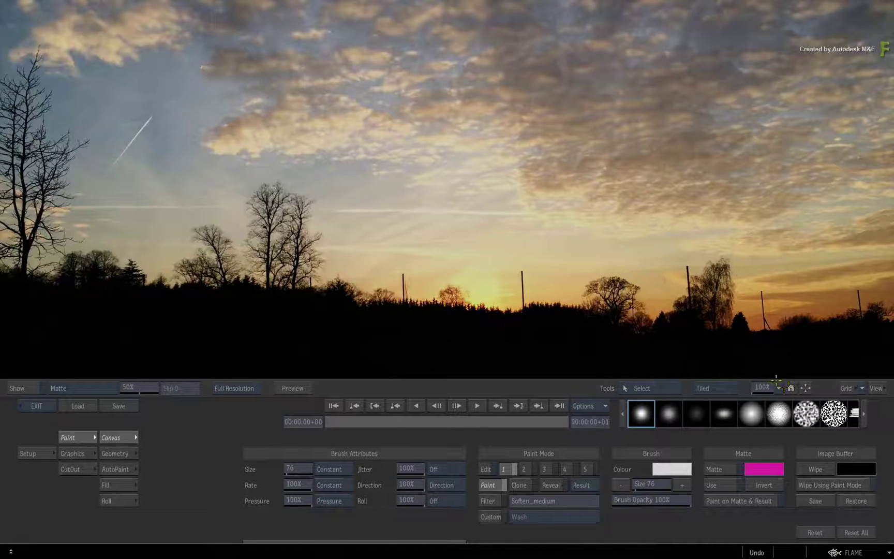
left_click_drag(463, 190, 416, 193)
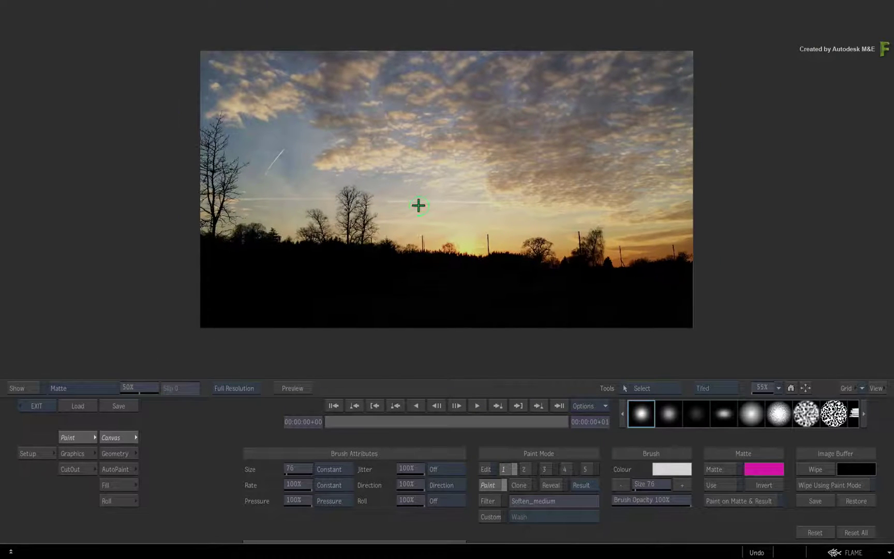
scroll(425, 194, "up", 10)
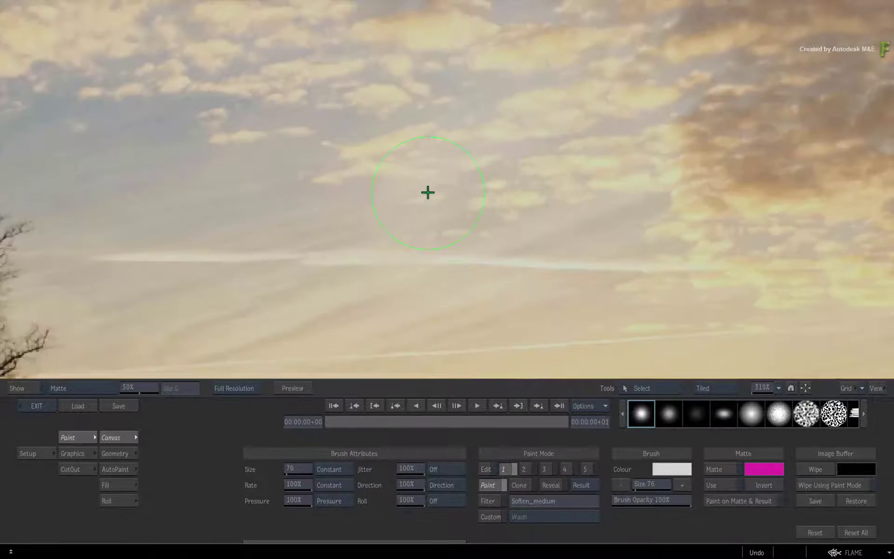
scroll(428, 192, "down", 8)
scroll(426, 194, "up", 4)
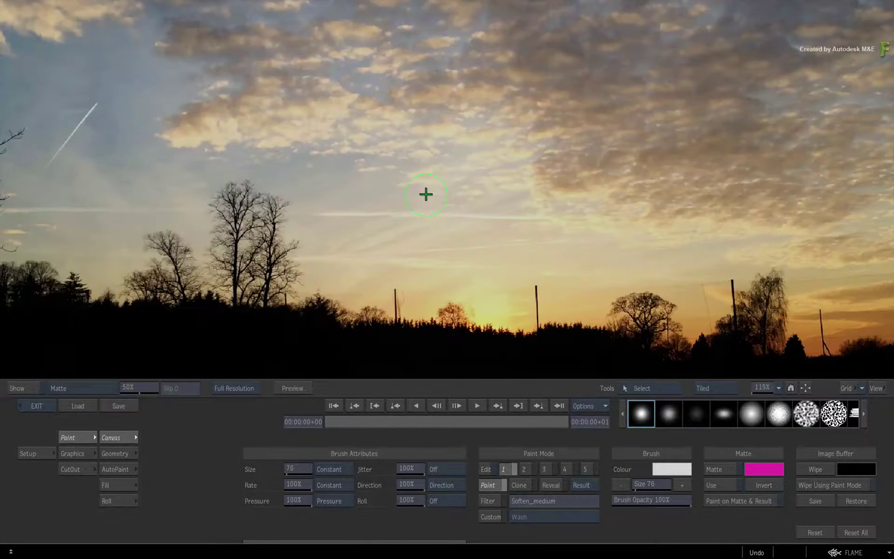
scroll(426, 195, "up", 2)
scroll(426, 194, "down", 7)
scroll(425, 195, "up", 8)
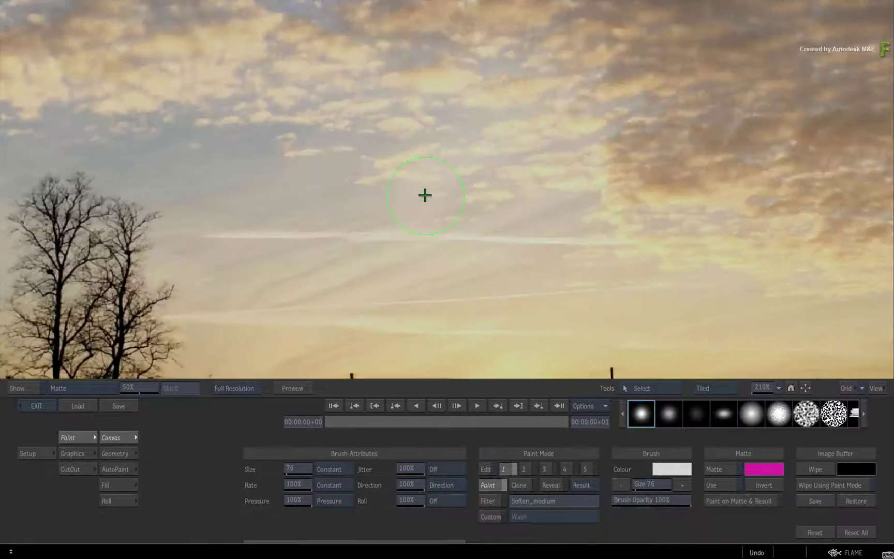
scroll(425, 195, "down", 6)
scroll(425, 196, "up", 3)
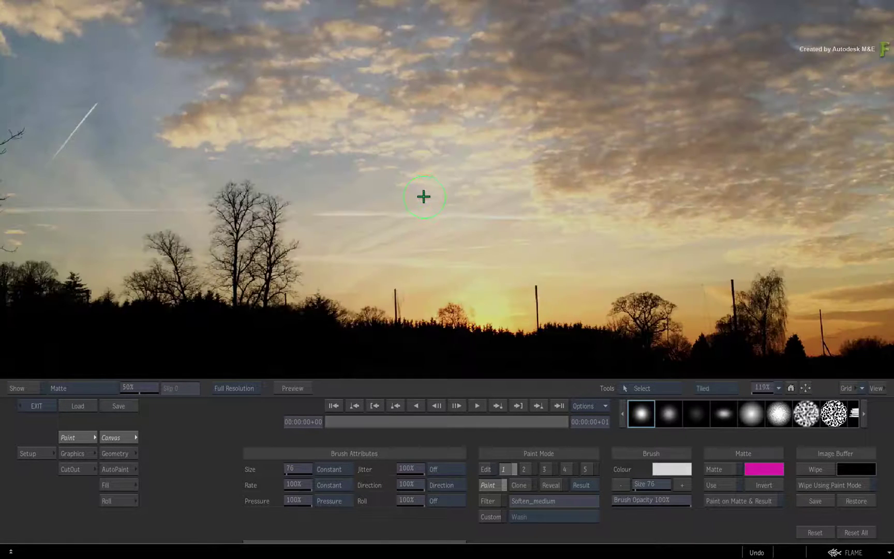
Step: Hide the paint controls with Tab to enlarge the viewer, pan the sky, then bring the controls back
key("Tab")
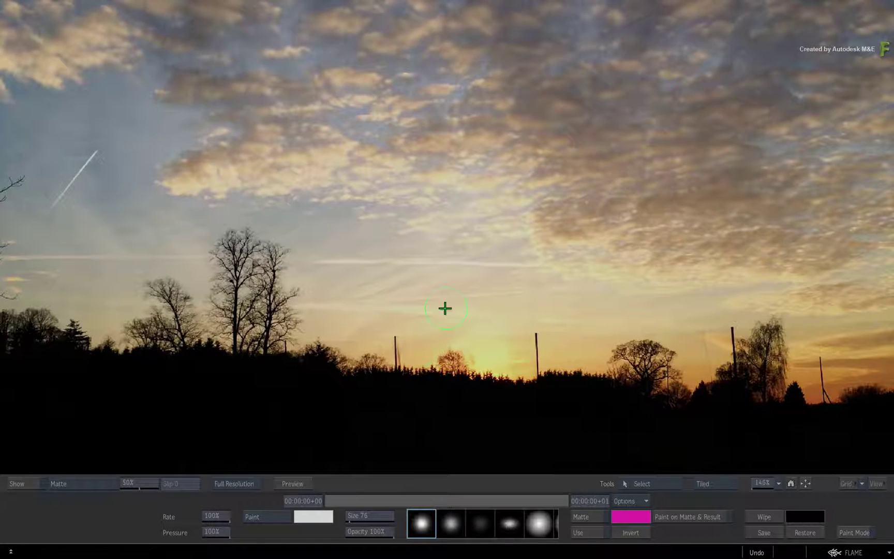
left_click_drag(529, 256, 687, 292)
scroll(617, 289, "down", 5)
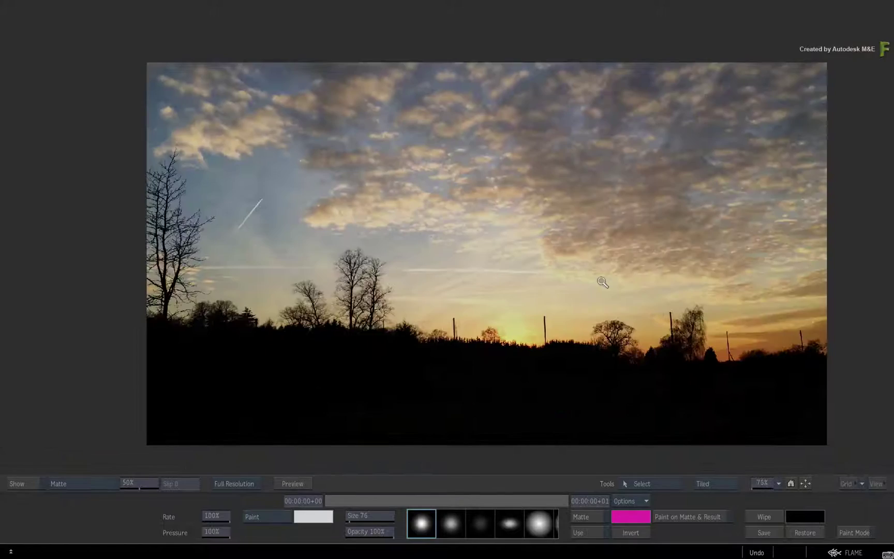
scroll(602, 282, "up", 3)
mouse_move(625, 279)
left_mouse_down()
mouse_move(550, 285)
mouse_move(556, 292)
left_mouse_up()
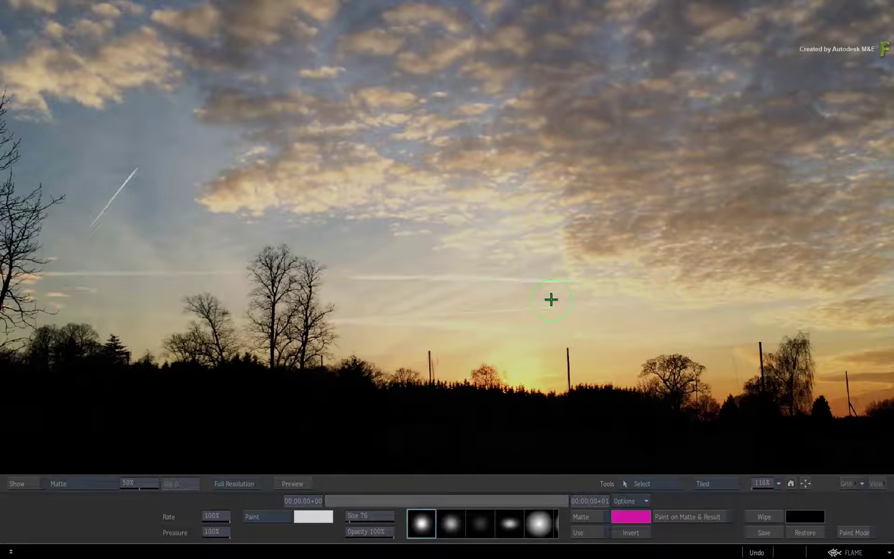
key("Tab")
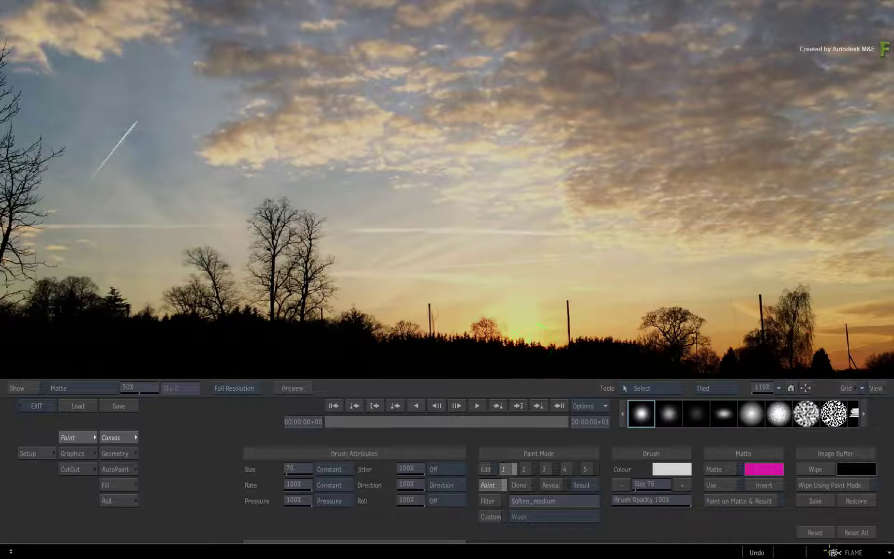
left_click(830, 550)
mouse_move(796, 453)
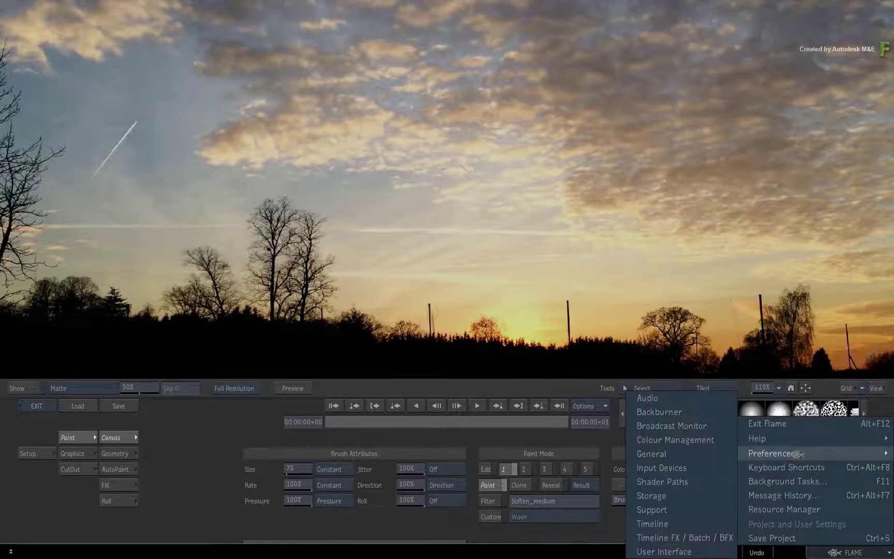
left_click(724, 439)
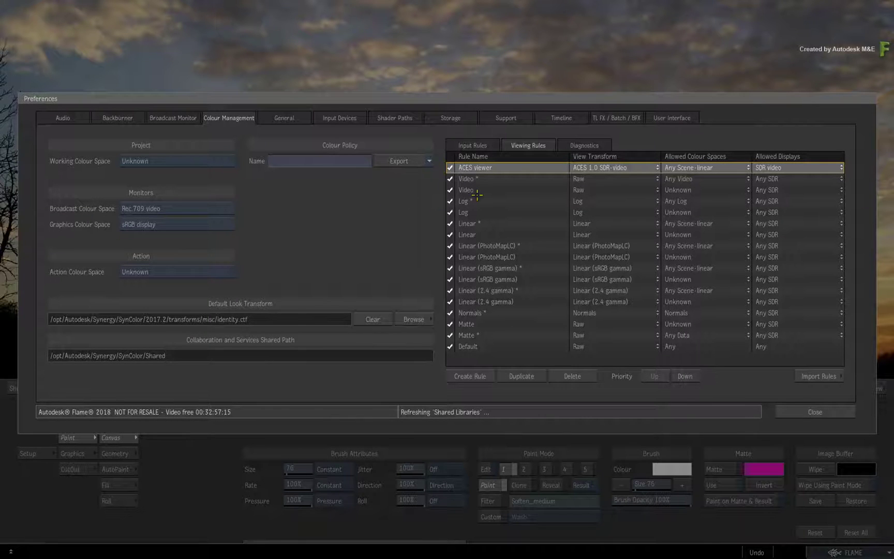
left_click(814, 412)
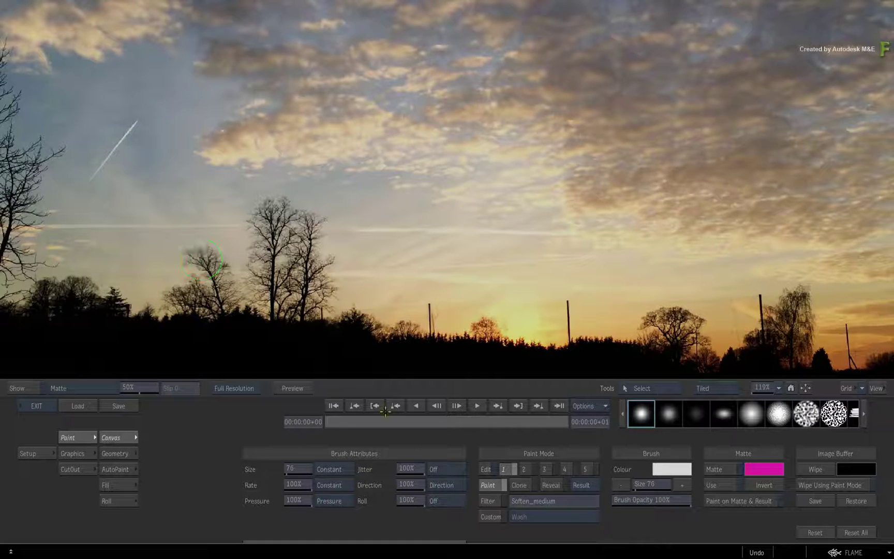
Step: Clone a tree into the empty sky, compare the Linear and Linear (PhotoMapLC) transforms, then return to ACES
left_click(519, 485)
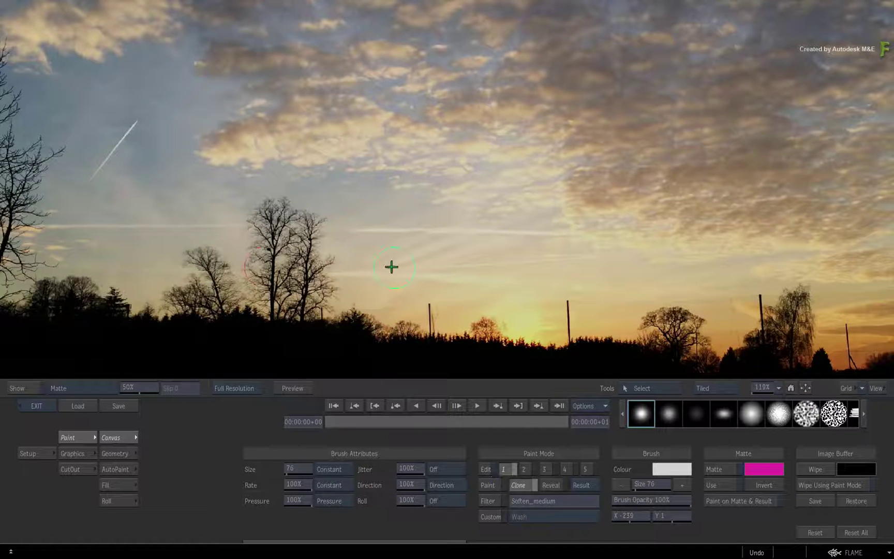
mouse_move(433, 278)
left_mouse_down()
mouse_move(402, 226)
mouse_move(432, 239)
mouse_move(393, 304)
mouse_move(443, 324)
mouse_move(371, 321)
left_mouse_up()
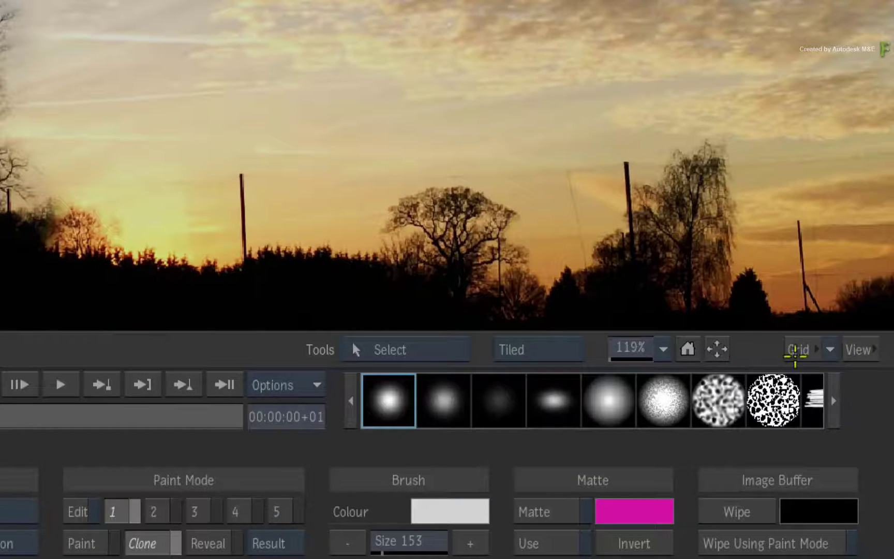
left_click(875, 388)
left_click(538, 481)
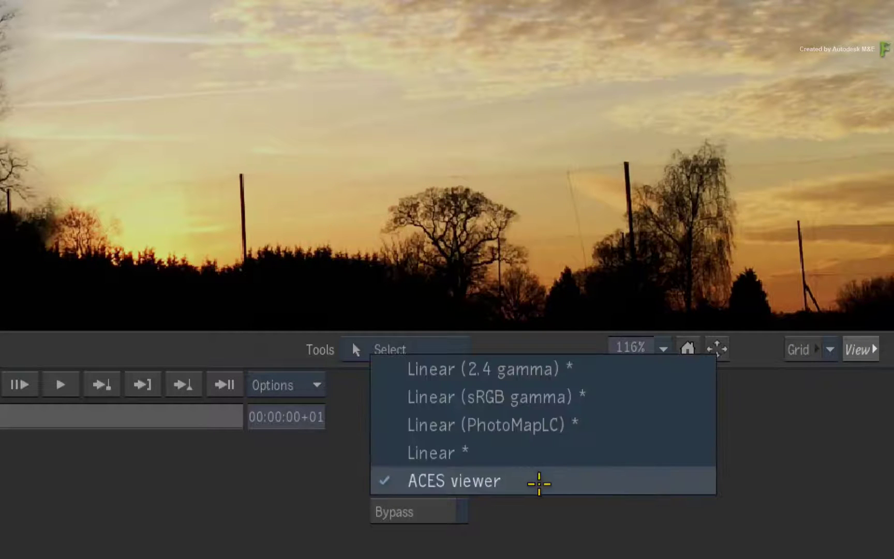
left_click(554, 452)
left_click(536, 475)
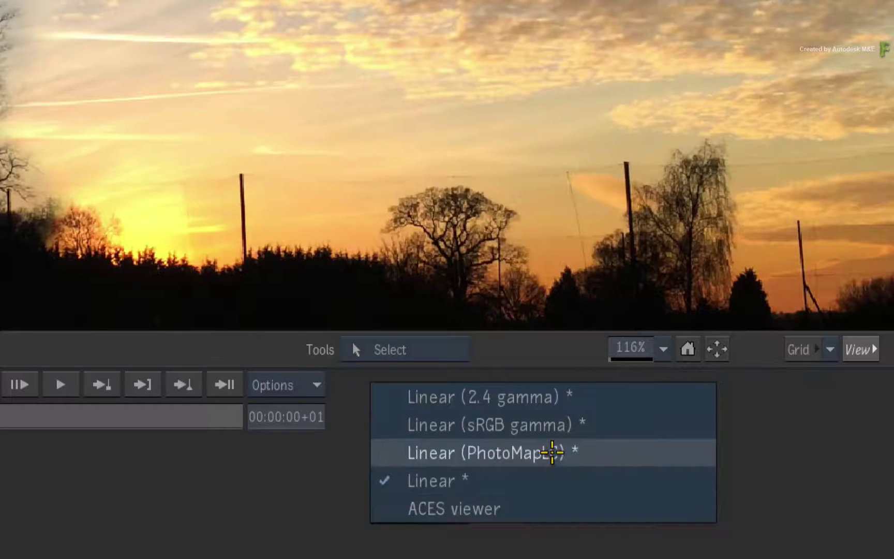
left_click(554, 451)
left_click(537, 535)
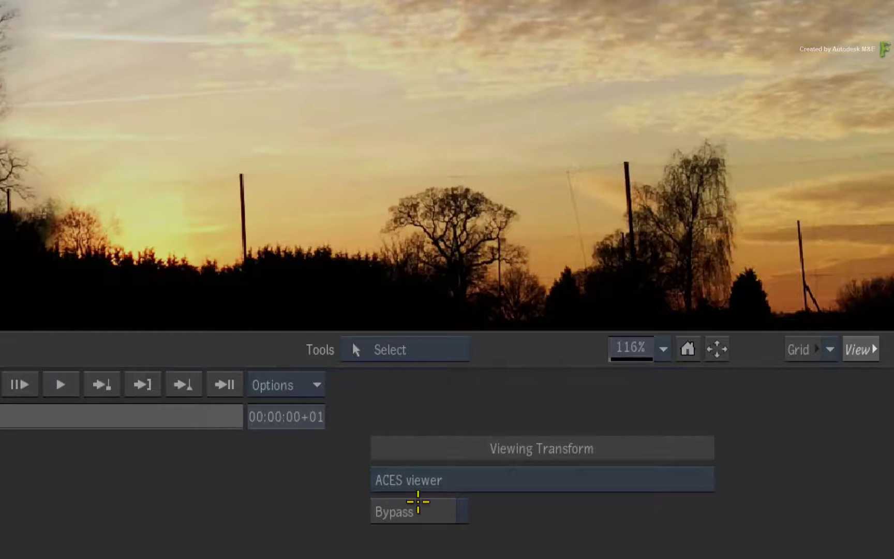
Step: Toggle the viewing transform bypass off and on, fit the image, and exit Paint saving sky-PT
left_click(427, 513)
left_click(430, 514)
left_click(852, 355)
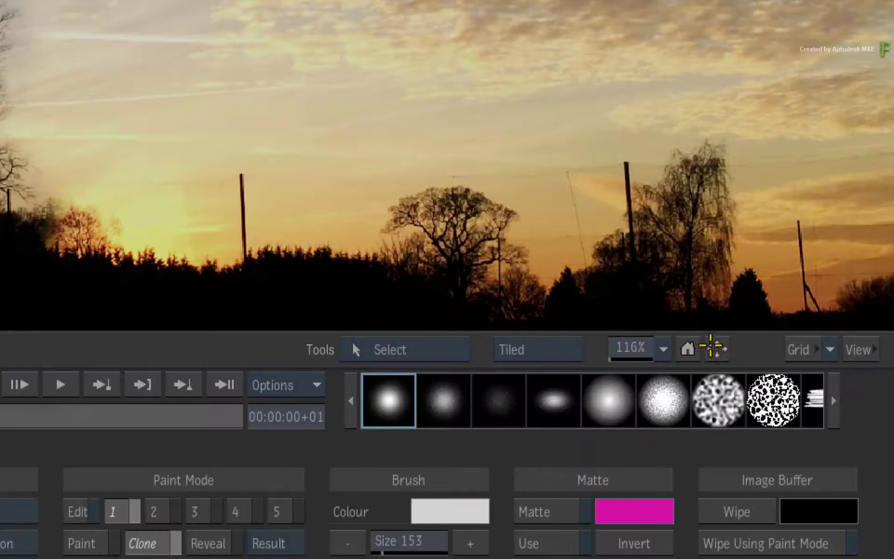
left_click(716, 349)
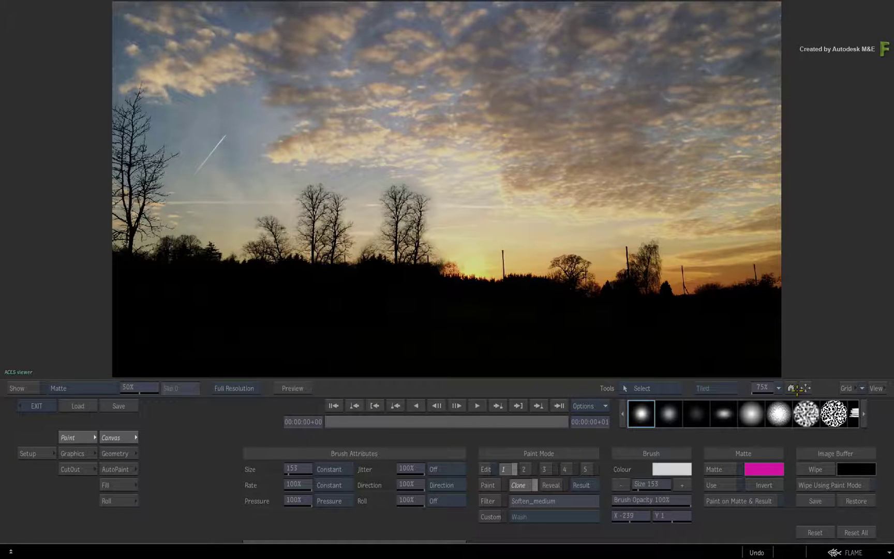
left_click(37, 406)
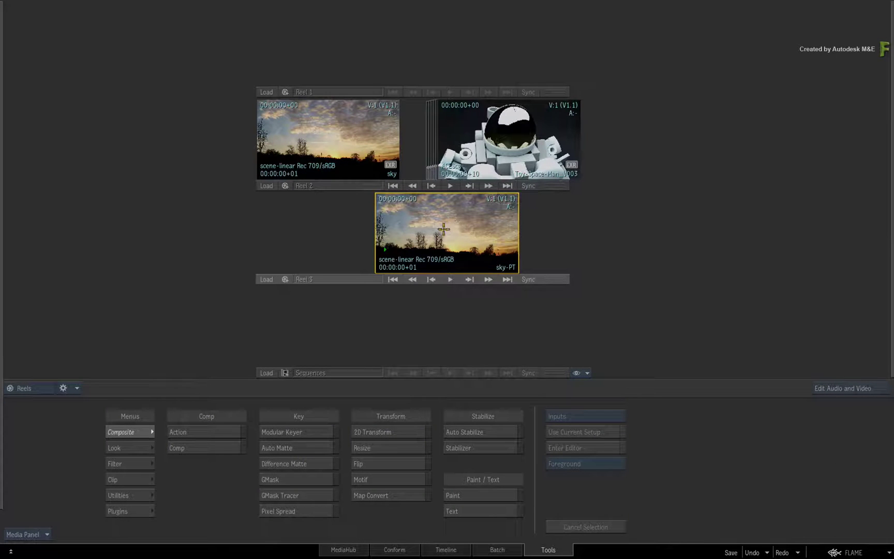